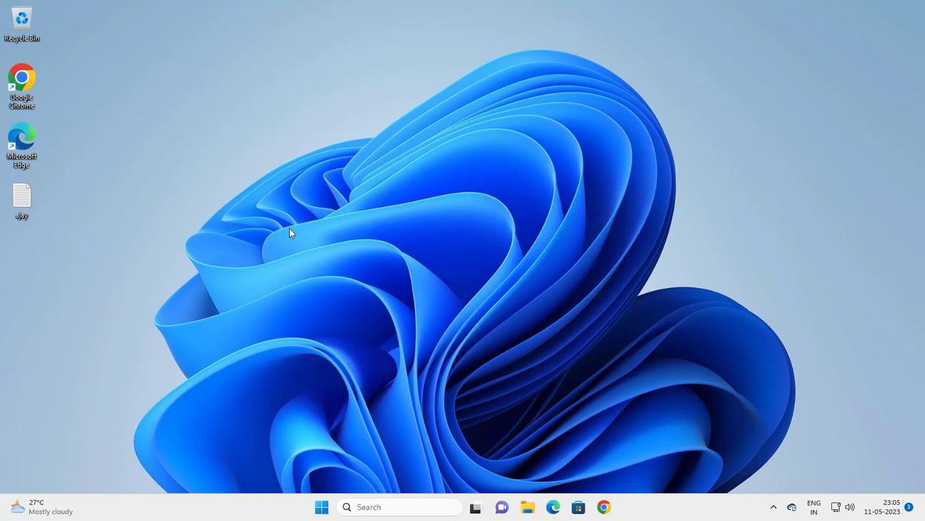
- Search Windows for regedit and run Registry Editor as administrator, allowing it to make changes to the device
left_click(361, 506)
type("r")
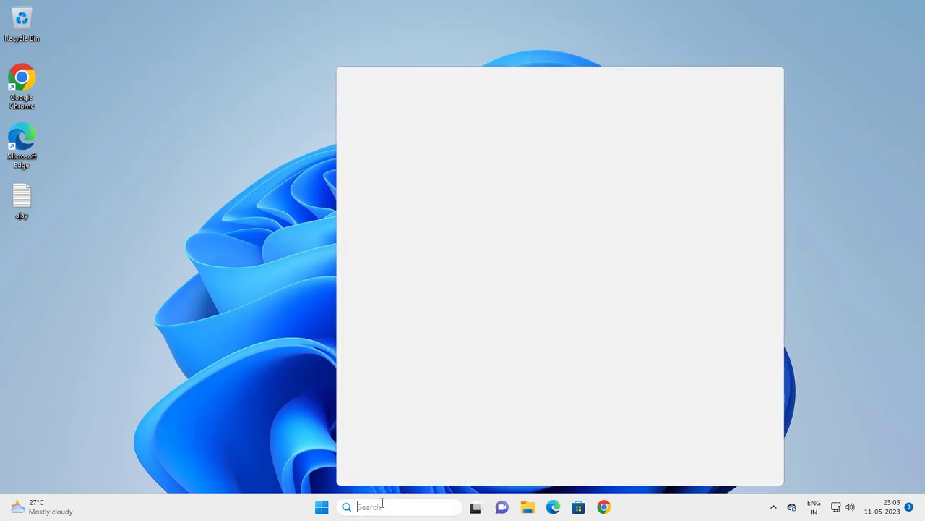
type("egedit")
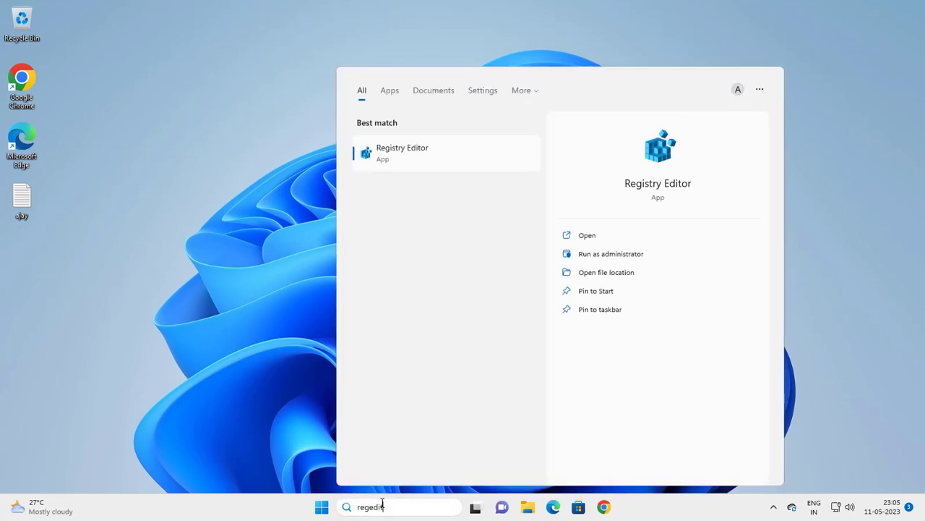
left_click(599, 254)
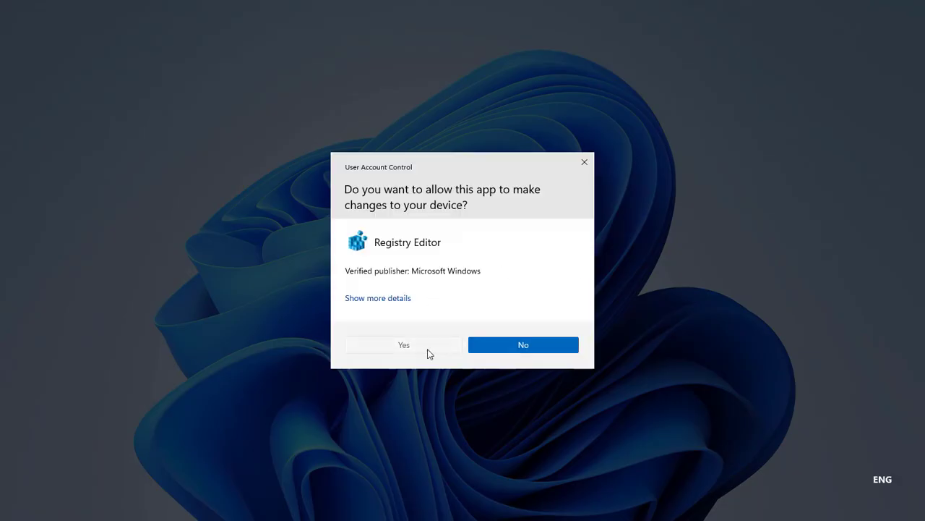
left_click(427, 347)
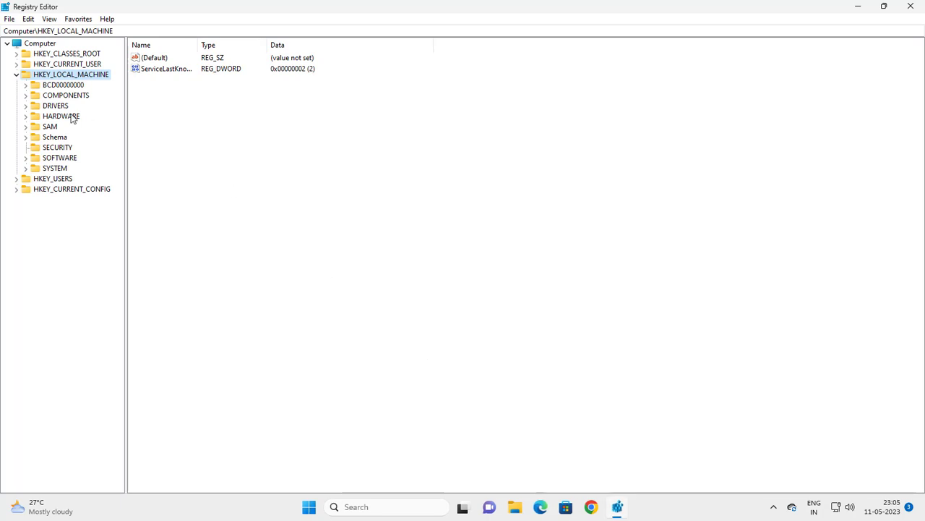
- Browse the registry to HKEY_LOCAL_MACHINE\SOFTWARE\Policies\Microsoft and expand the Microsoft key
left_click(17, 75)
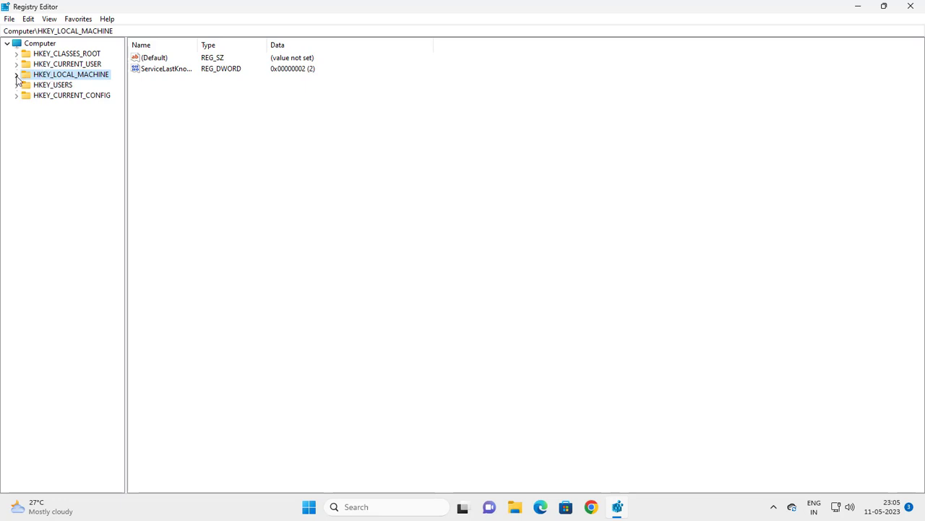
left_click(16, 75)
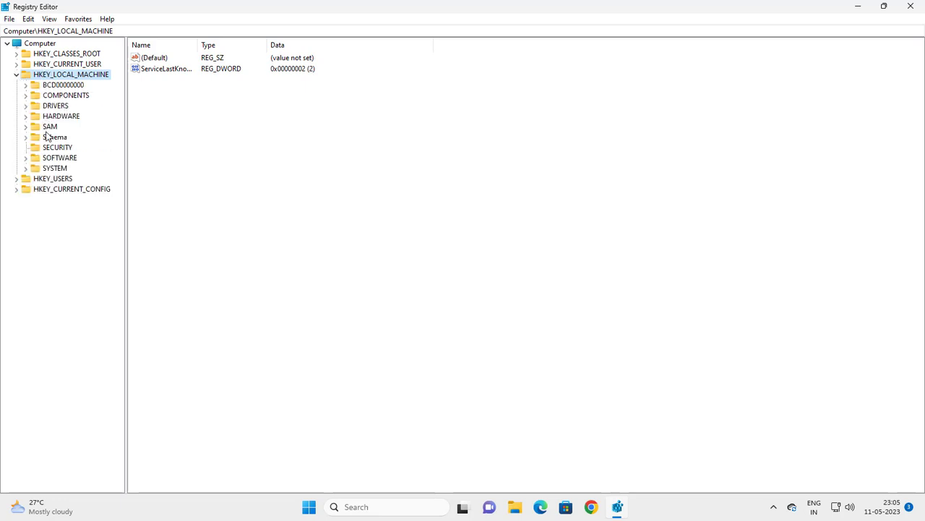
left_click(51, 159)
left_click(26, 158)
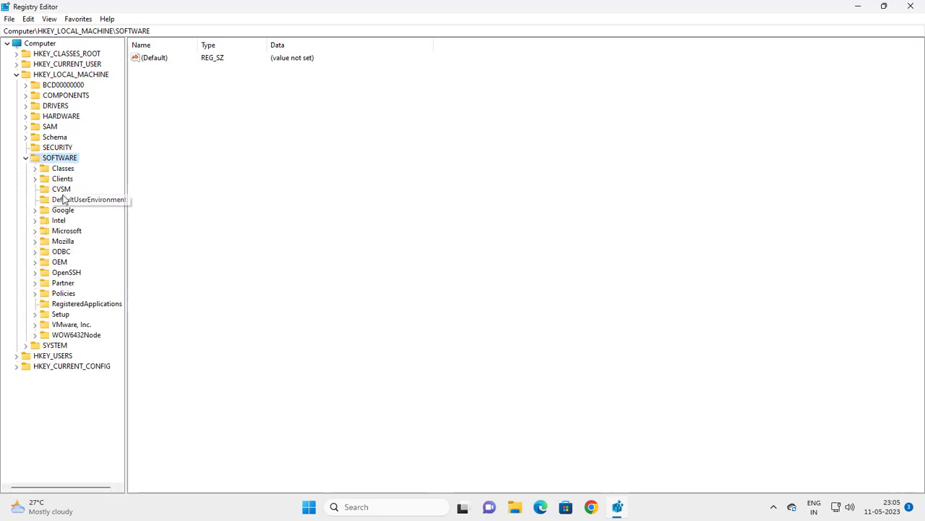
left_click(62, 293)
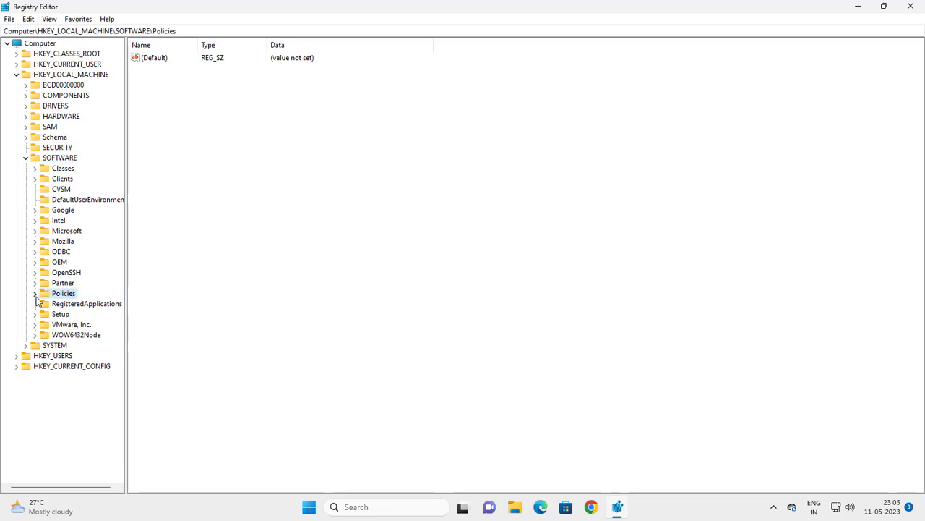
left_click(35, 293)
double_click(46, 305)
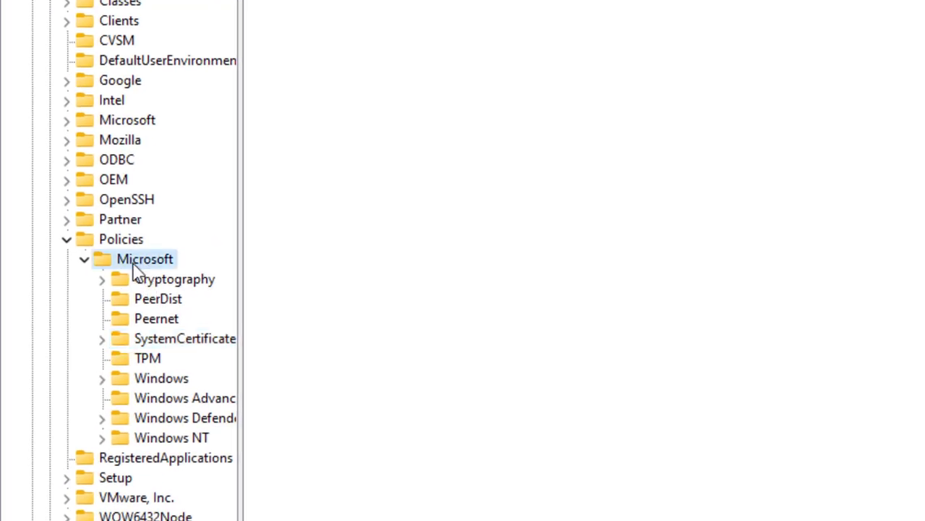
- Create a new key named System under HKEY_LOCAL_MACHINE\SOFTWARE\Policies\Microsoft
right_click(138, 272)
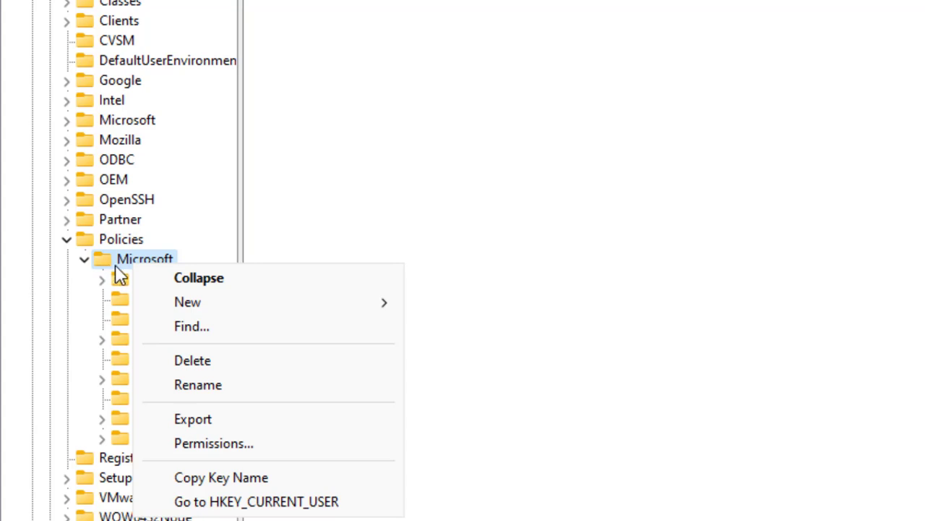
mouse_move(180, 312)
left_click(437, 308)
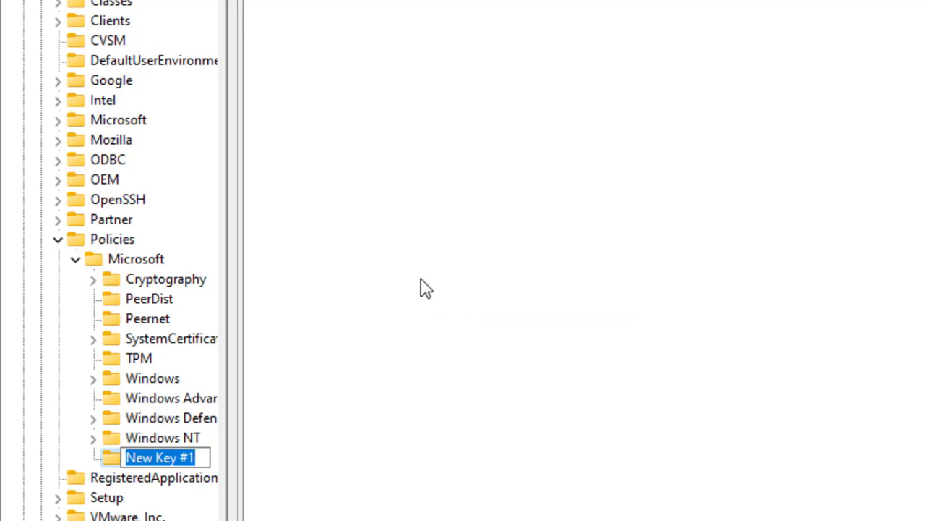
type("System")
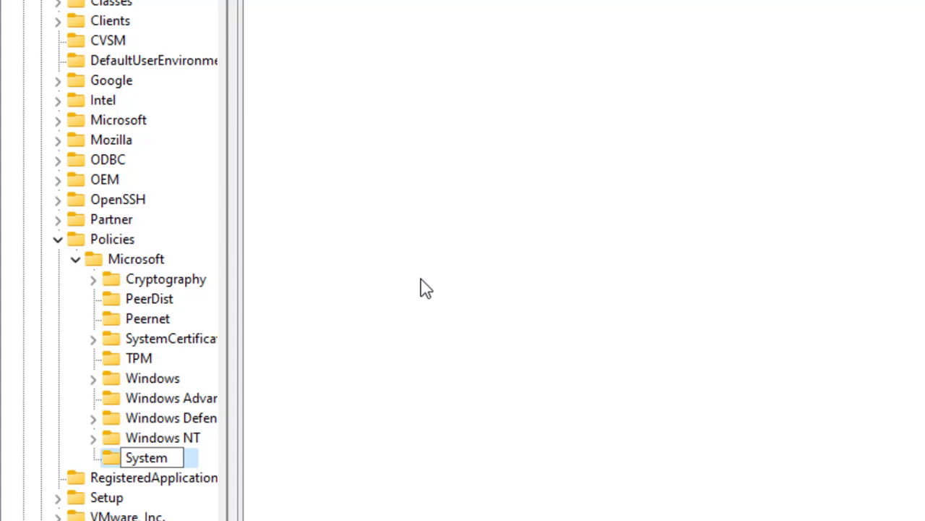
key("Return")
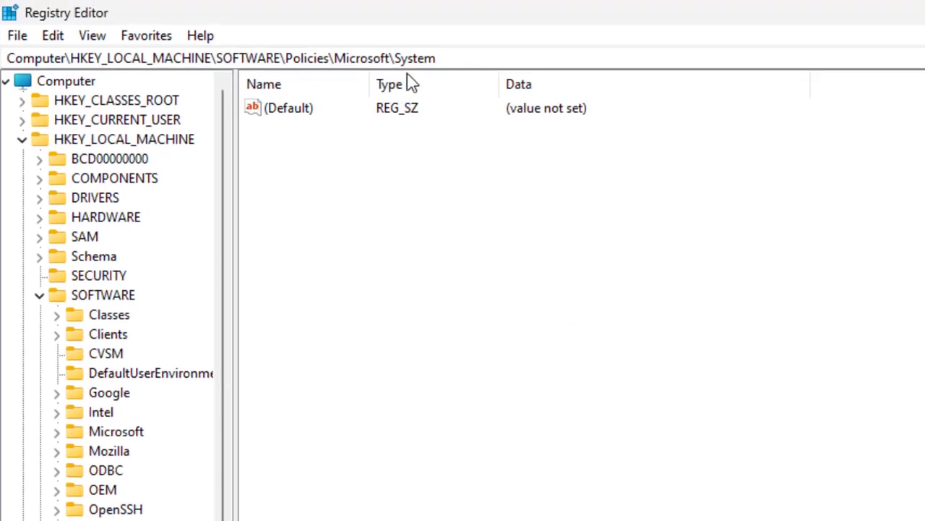
left_click_drag(449, 58, 8, 62)
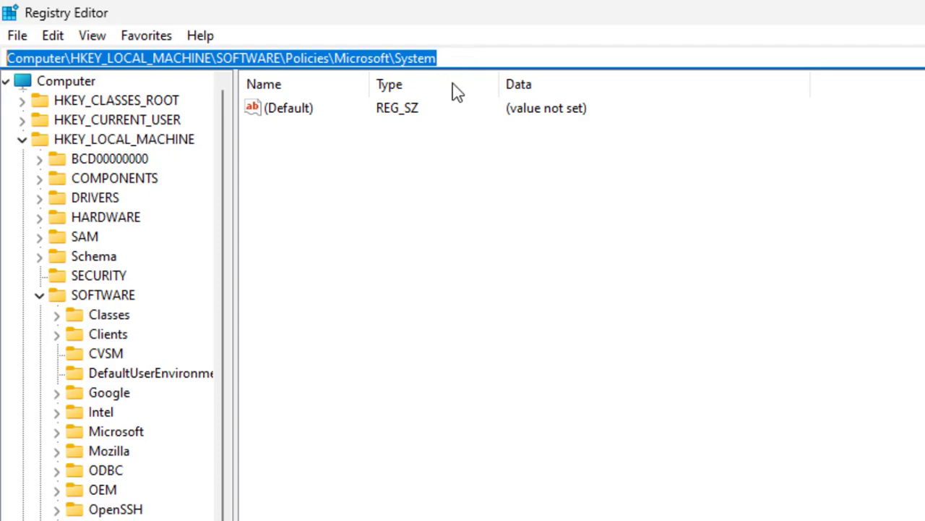
left_click(424, 179)
- Create a DWORD (32-bit) value named CopyFileBufferedSynchronousIo in the System key under Policies\Microsoft
right_click(669, 492)
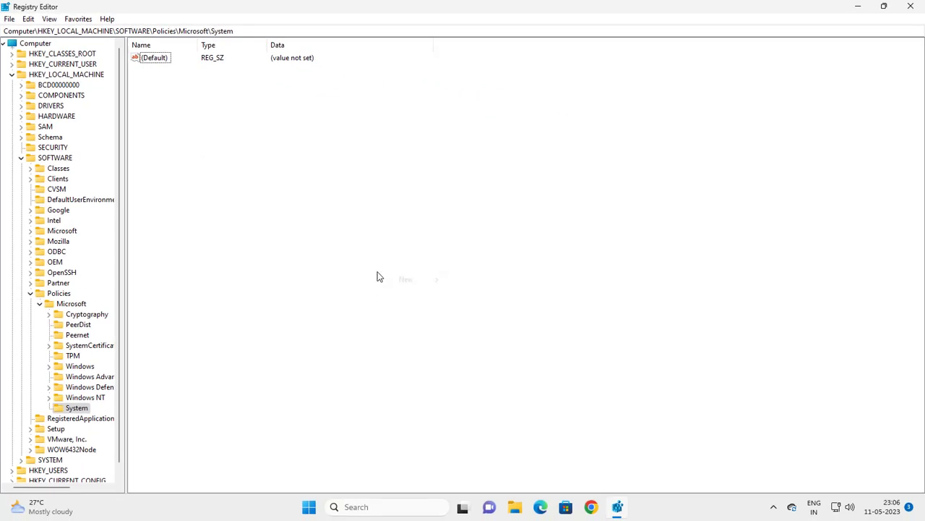
mouse_move(405, 287)
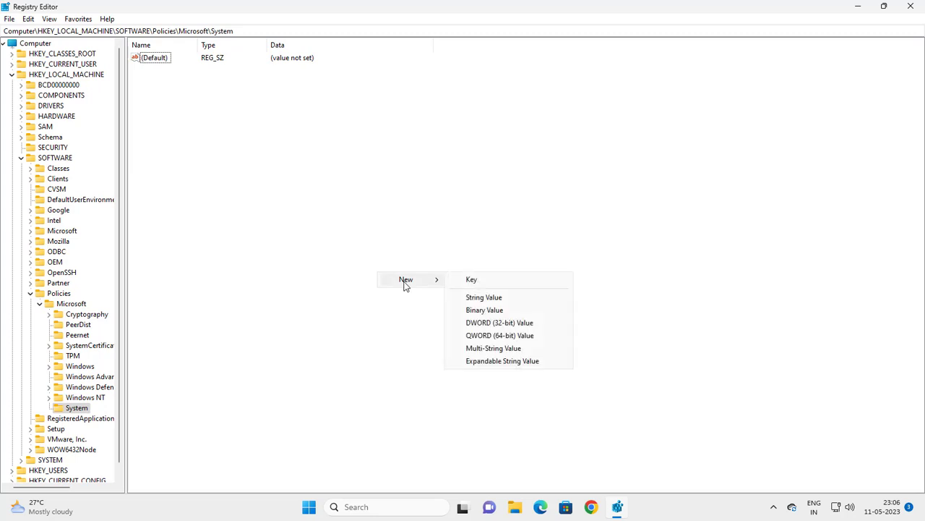
left_click(496, 326)
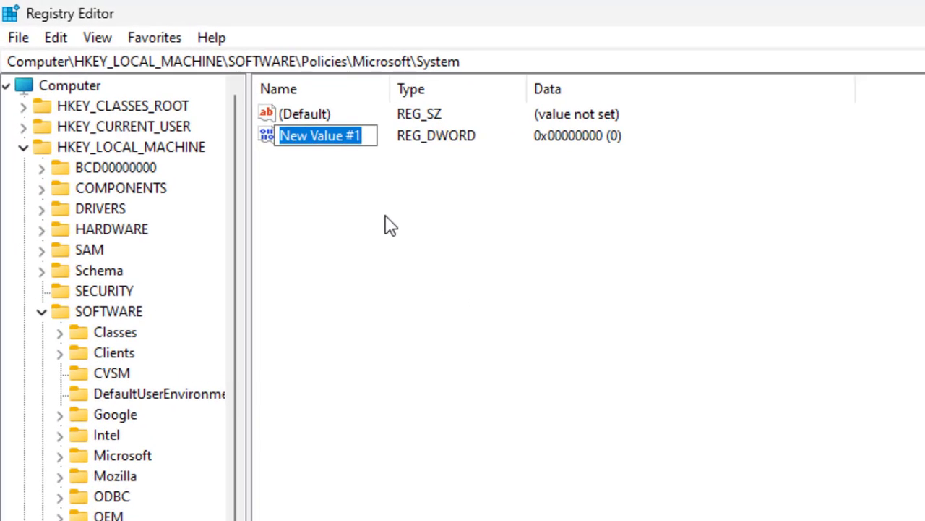
type("C")
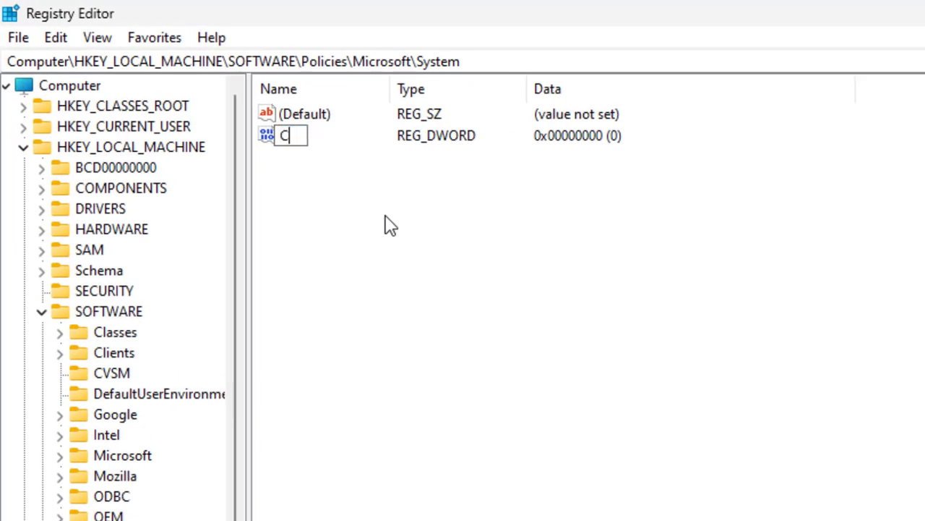
type("opy")
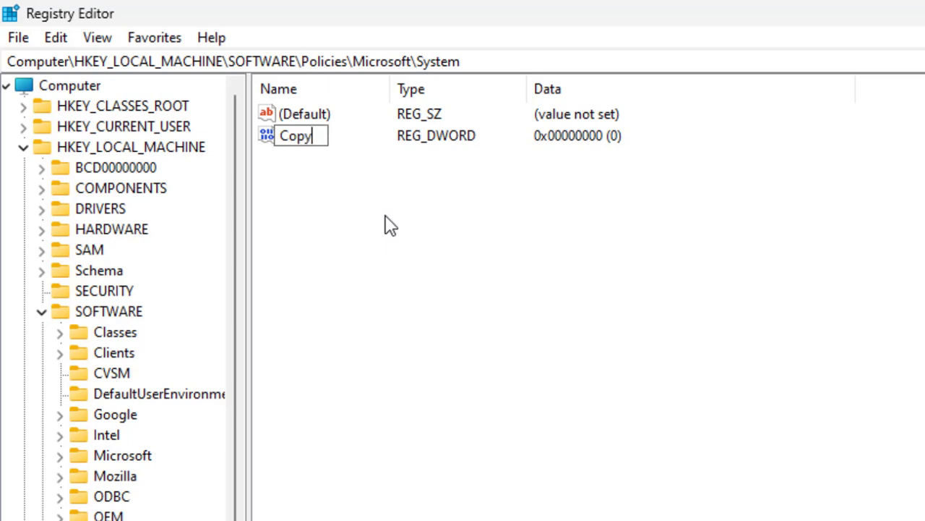
type("FileBu")
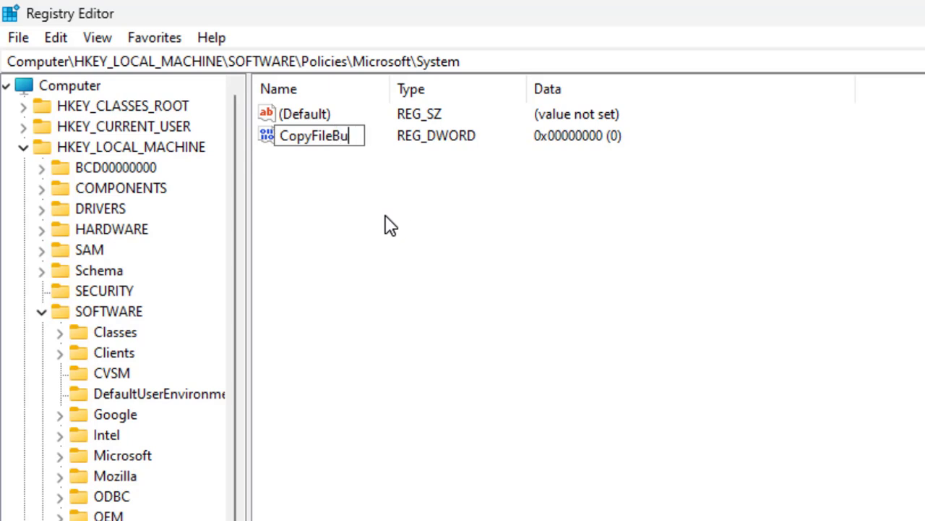
type("ffere")
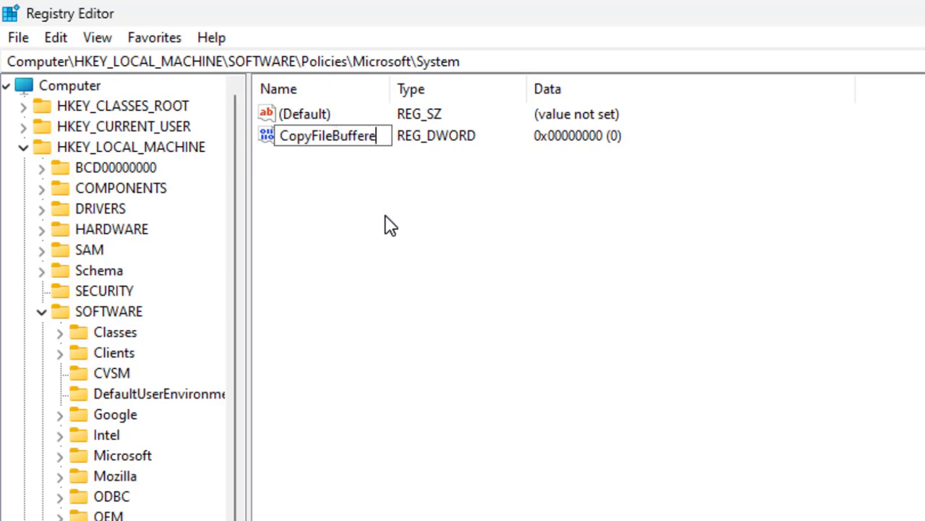
type("dS")
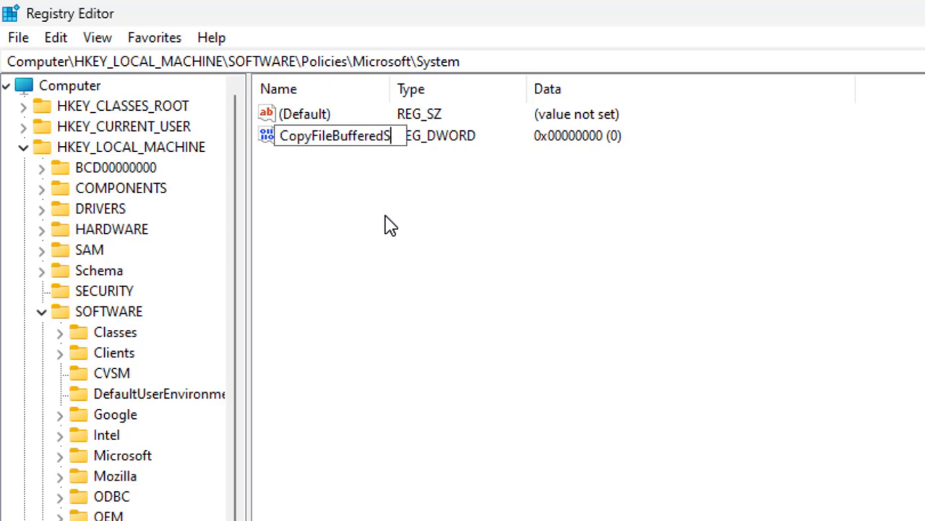
type("yn")
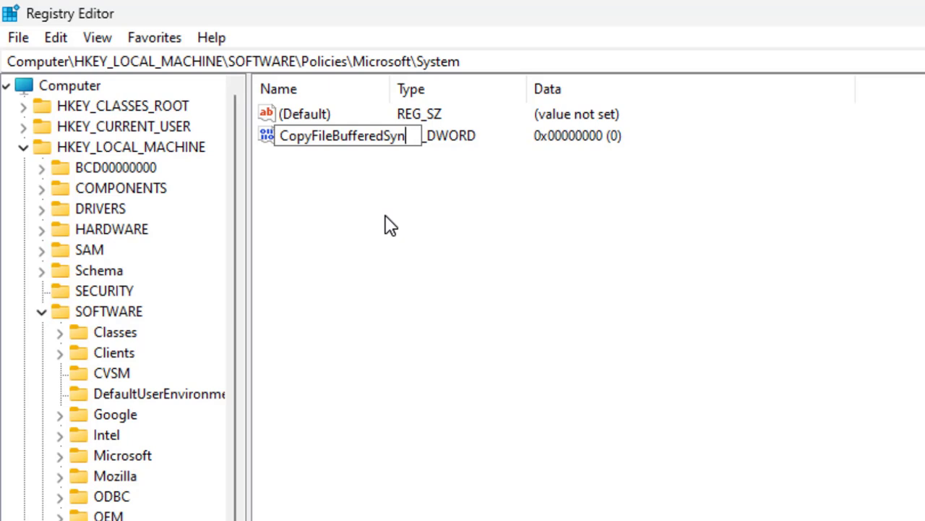
type("Ch")
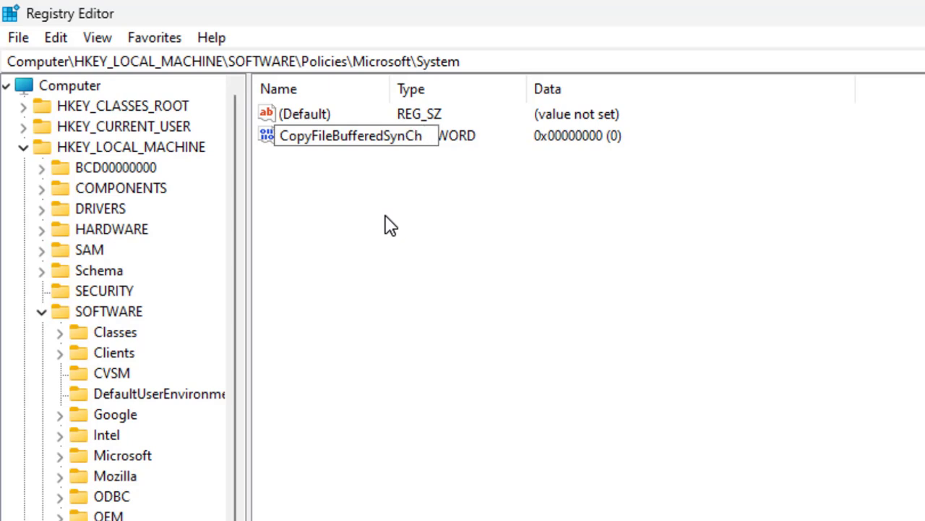
key("BackSpace")
key("BackSpace")
type("chronous")
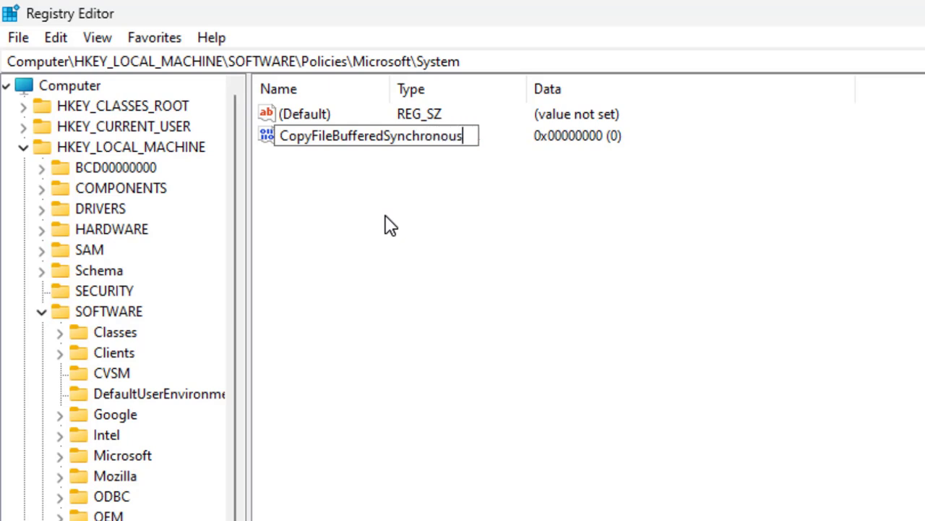
type("Io")
left_click_drag(467, 136, 480, 142)
left_click(479, 142)
key("Return")
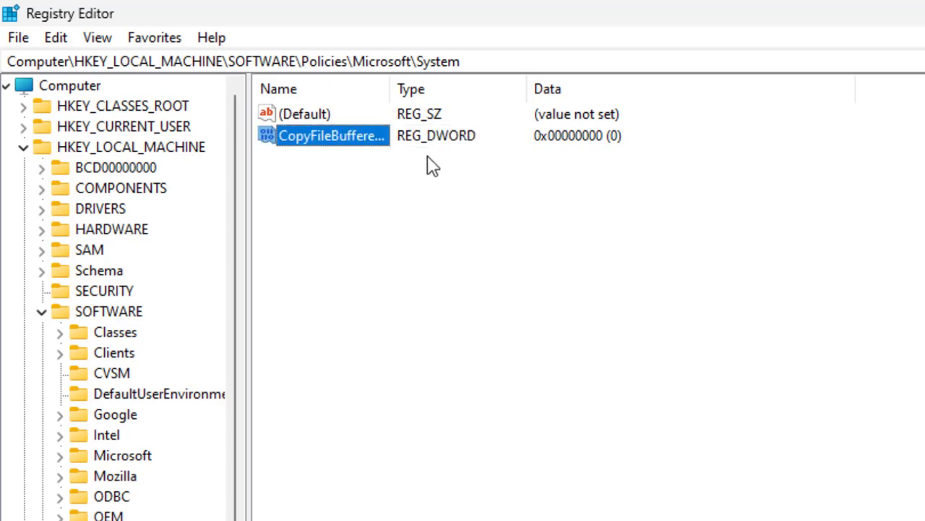
- Set the value data of CopyFileBufferedSynchronousIo to 1 in hexadecimal
double_click(370, 142)
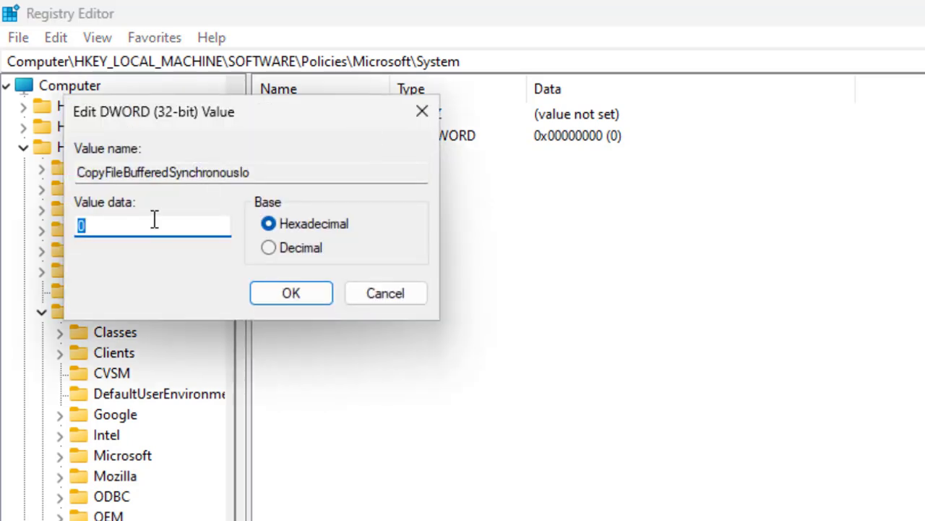
type("1")
left_click(267, 294)
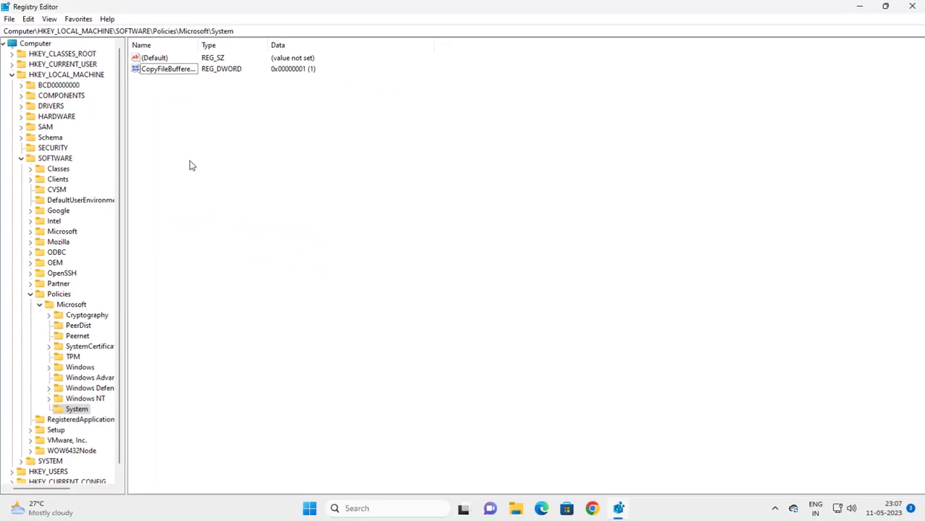
- Collapse the registry tree back to HKEY_LOCAL_MACHINE and close Registry Editor
left_click(39, 303)
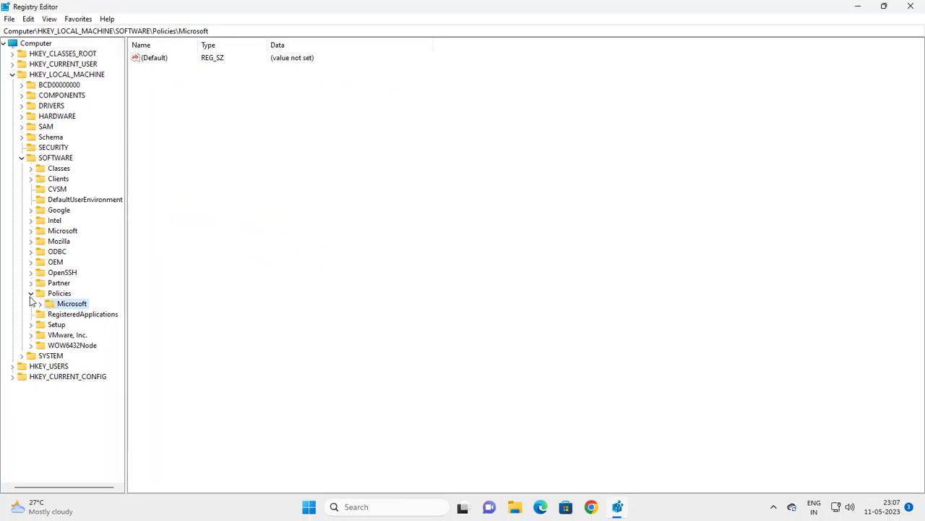
left_click(30, 293)
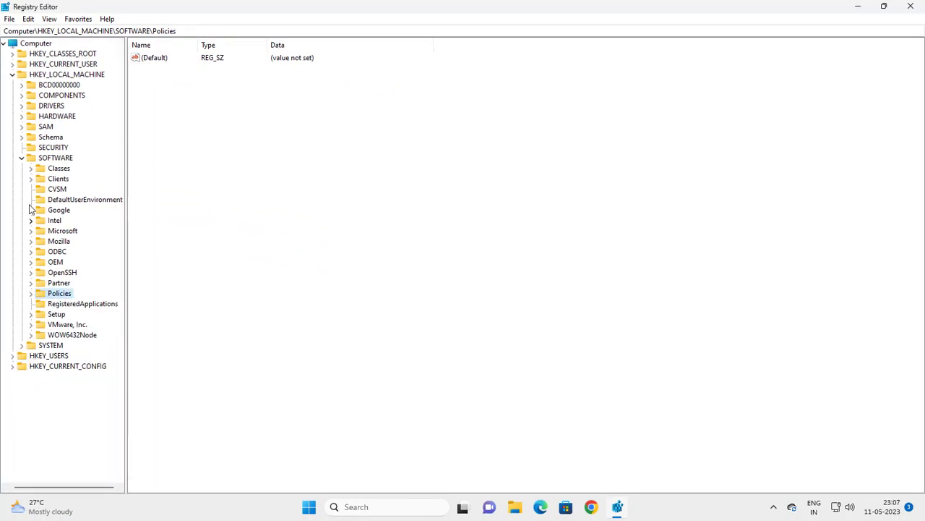
left_click(21, 159)
left_click(15, 75)
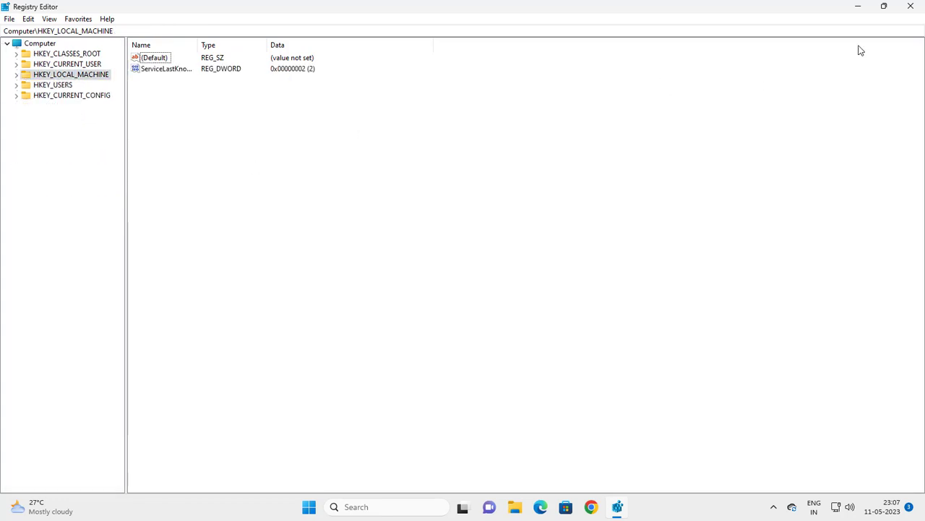
left_click(922, 6)
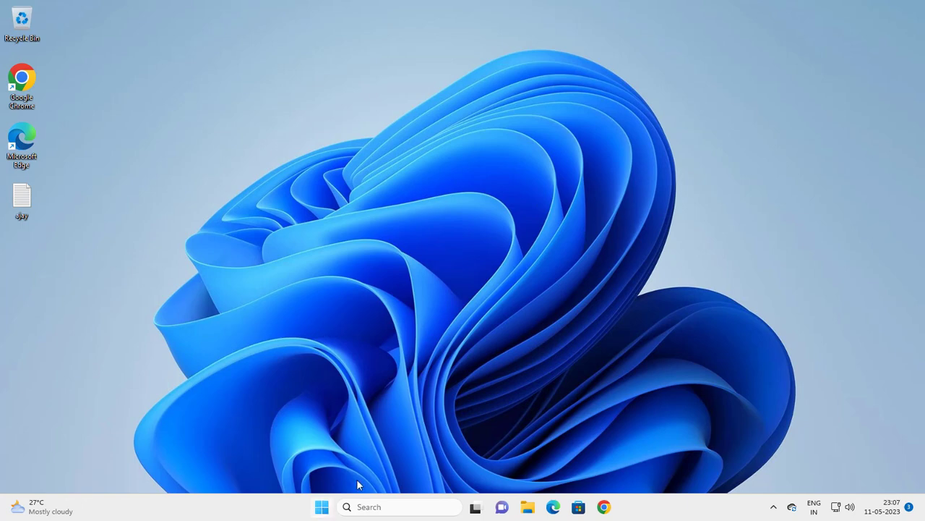
- Restart the computer to apply the registry change
left_click(331, 505)
left_click(606, 465)
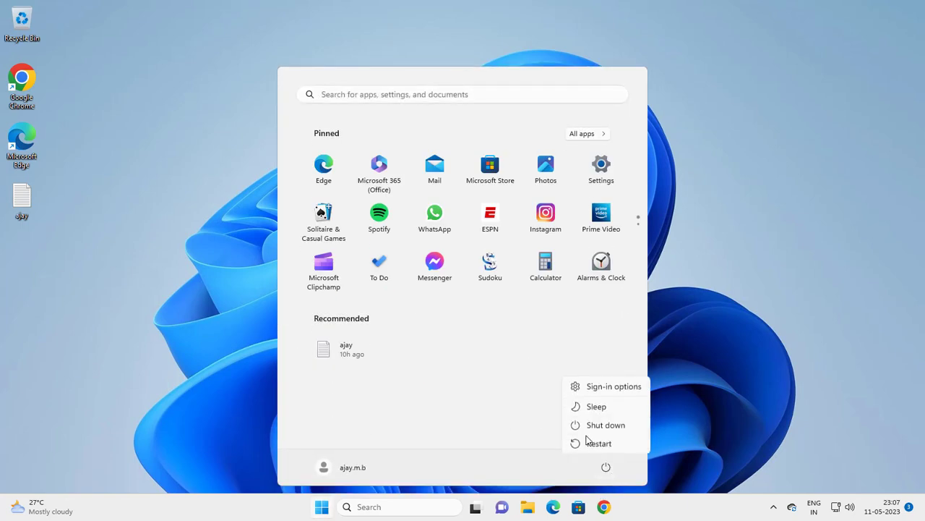
left_click(597, 441)
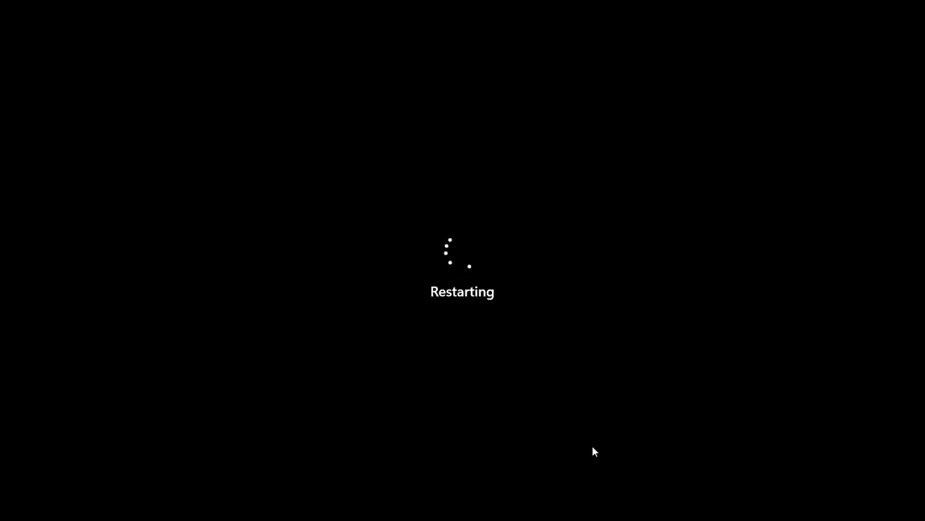